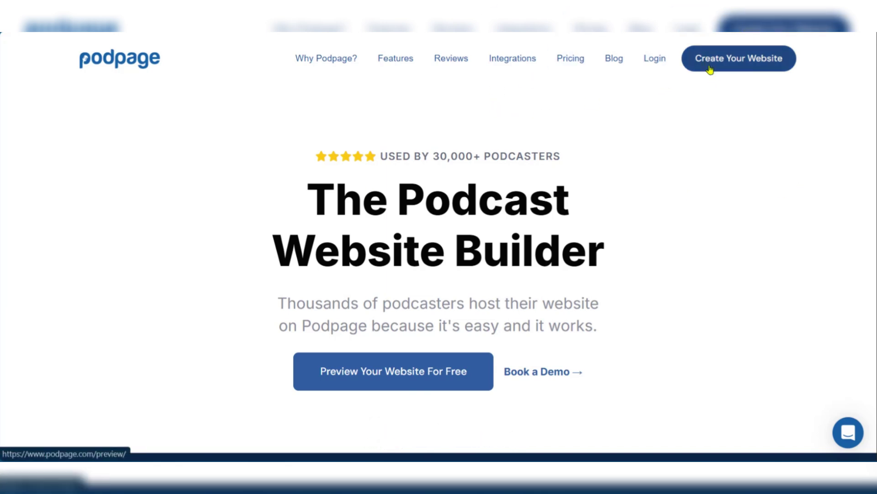
- Start creating a podcast website without an existing feed and submit the sign-up form for a new account
{"action": "left_click", "coordinate": [752, 62]}
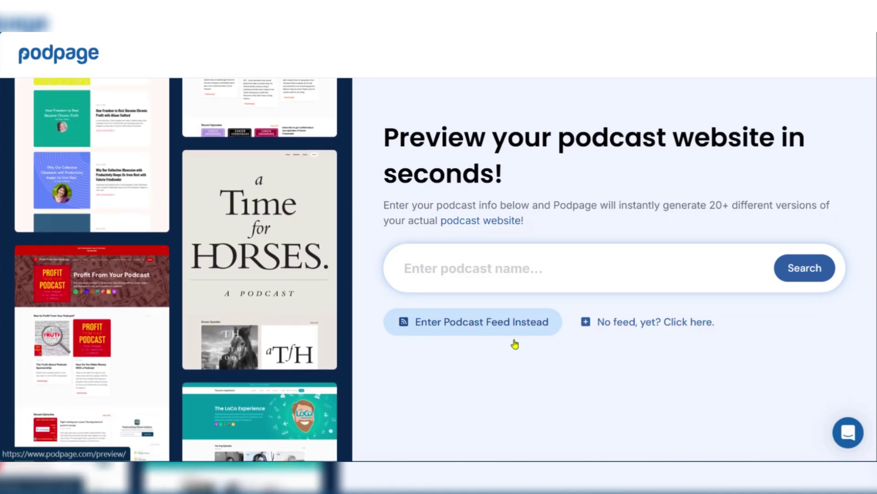
{"action": "left_click", "coordinate": [623, 328]}
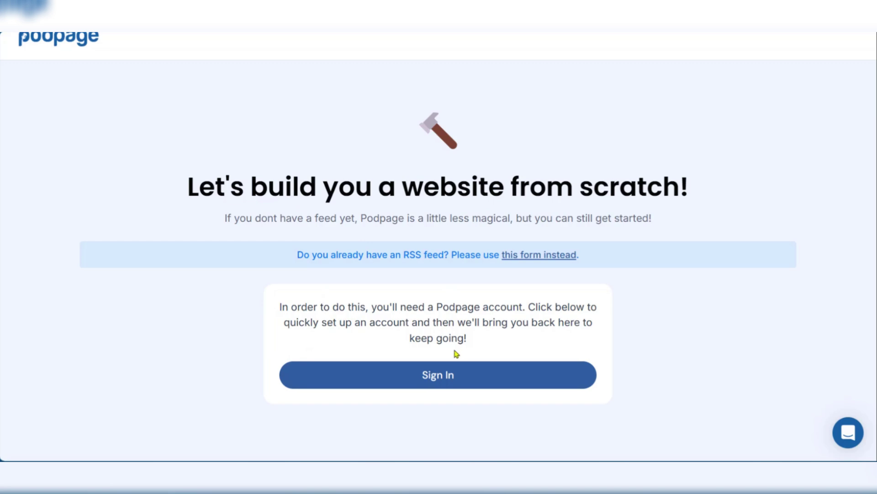
{"action": "left_click", "coordinate": [436, 377]}
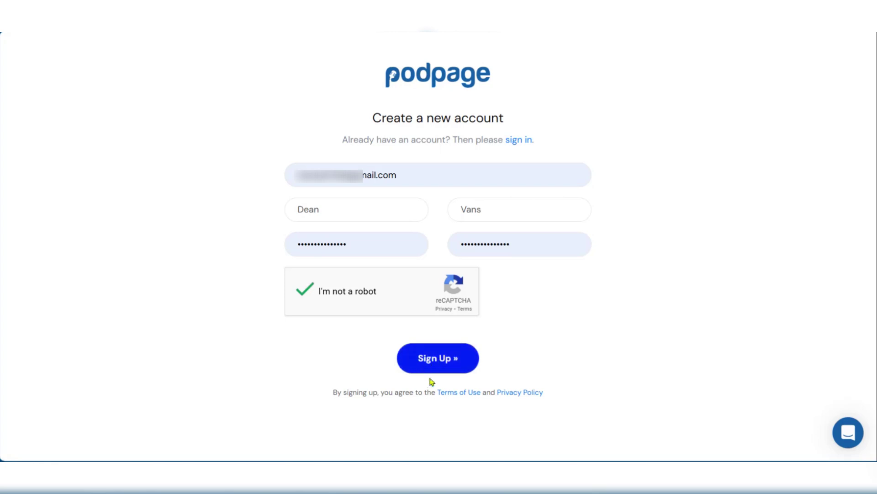
{"action": "left_click", "coordinate": [430, 362]}
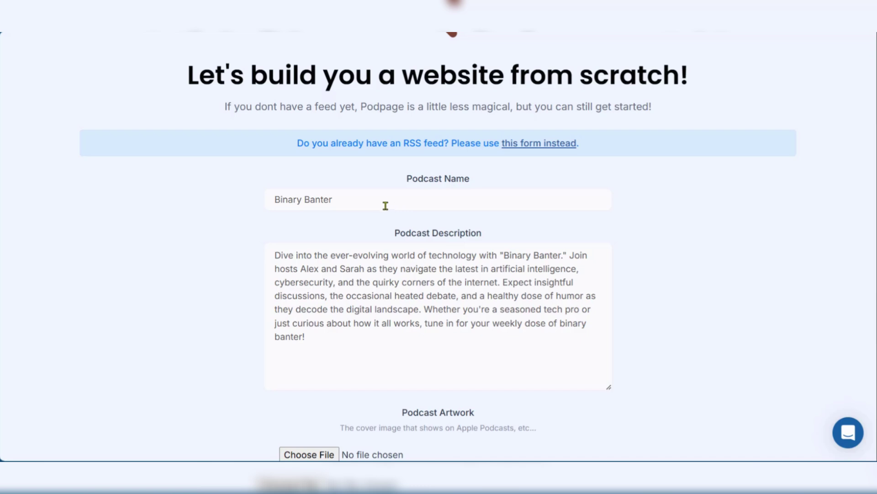
- Upload 994c2626e7664ada99c31b705b16b71c.jpg as the Binary Banter podcast artwork and save the podcast details
{"action": "scroll", "coordinate": [425, 216], "scroll_direction": "down", "scroll_amount": 2}
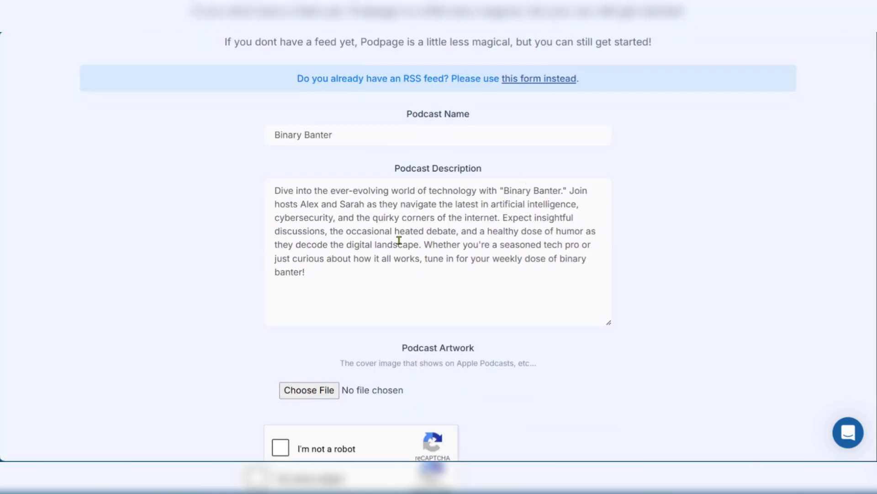
{"action": "scroll", "coordinate": [399, 240], "scroll_direction": "down", "scroll_amount": 3}
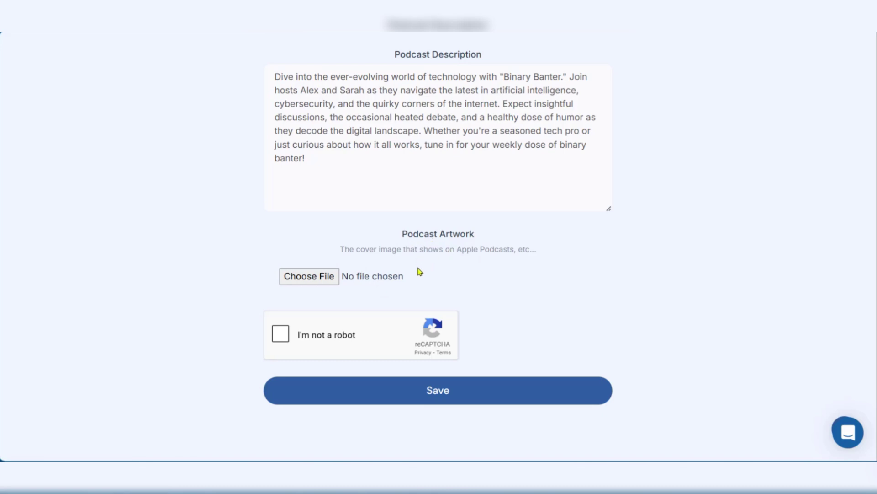
{"action": "left_click", "coordinate": [285, 276]}
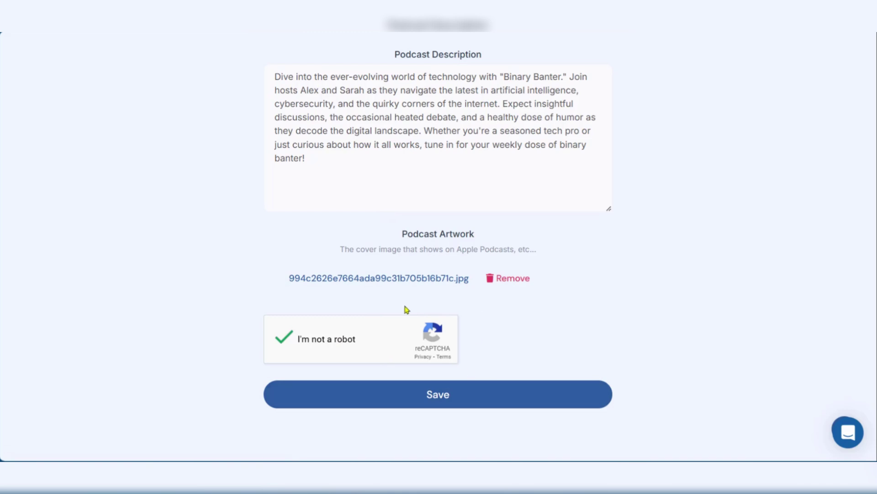
{"action": "left_click", "coordinate": [459, 399]}
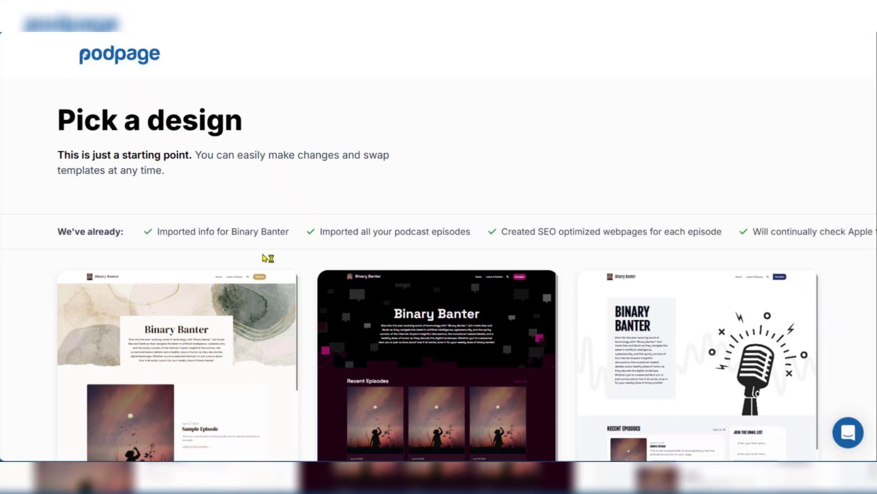
- Browse the website design templates generated for Binary Banter and compare their layouts and color schemes
{"action": "scroll", "coordinate": [207, 251], "scroll_direction": "down", "scroll_amount": 4}
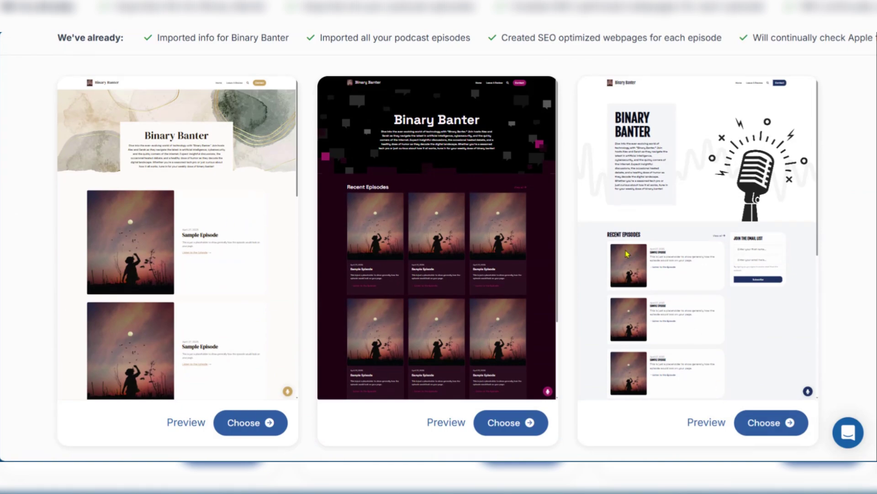
{"action": "scroll", "coordinate": [481, 357], "scroll_direction": "up", "scroll_amount": 4}
{"action": "scroll", "coordinate": [418, 249], "scroll_direction": "down", "scroll_amount": 7}
{"action": "scroll", "coordinate": [402, 211], "scroll_direction": "up", "scroll_amount": 6}
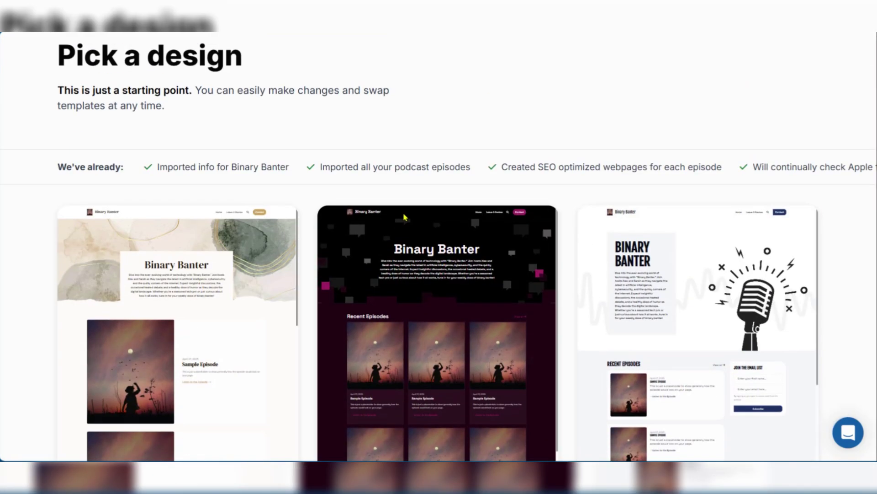
{"action": "scroll", "coordinate": [402, 212], "scroll_direction": "down", "scroll_amount": 7}
{"action": "scroll", "coordinate": [404, 217], "scroll_direction": "up", "scroll_amount": 2}
{"action": "scroll", "coordinate": [399, 202], "scroll_direction": "down", "scroll_amount": 3}
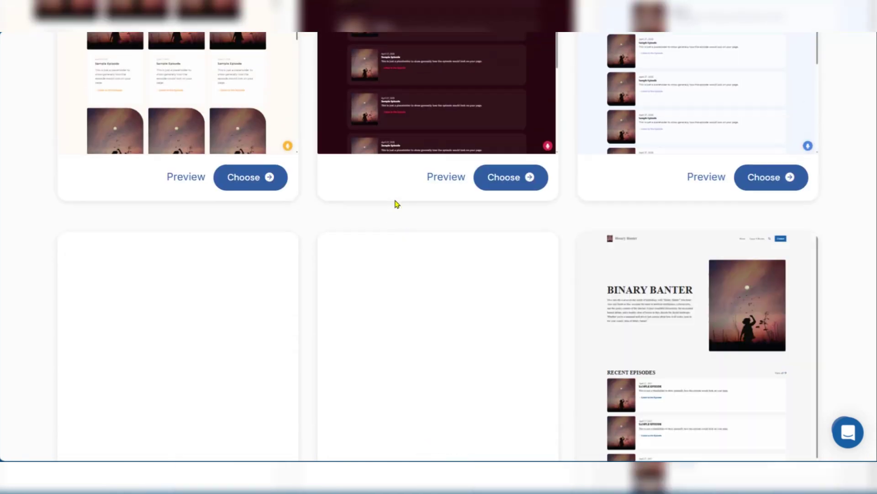
{"action": "scroll", "coordinate": [395, 203], "scroll_direction": "up", "scroll_amount": 2}
{"action": "scroll", "coordinate": [393, 202], "scroll_direction": "down", "scroll_amount": 3}
{"action": "scroll", "coordinate": [412, 219], "scroll_direction": "down", "scroll_amount": 3}
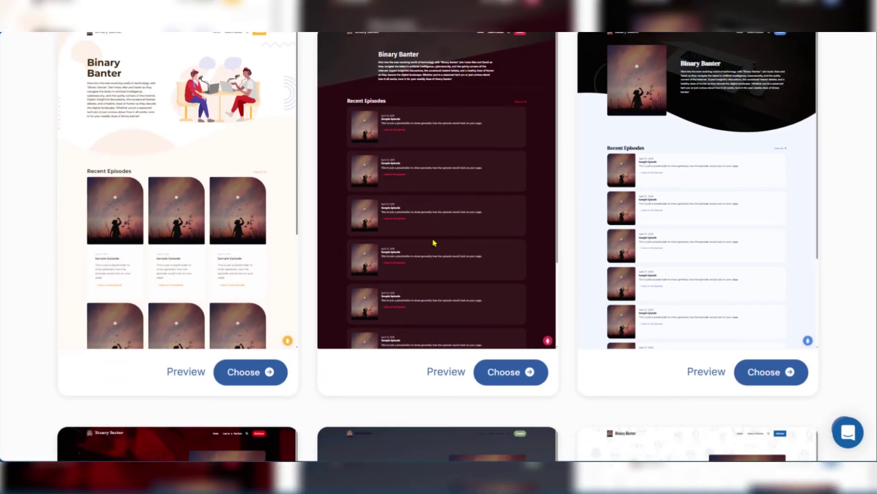
{"action": "scroll", "coordinate": [434, 243], "scroll_direction": "up", "scroll_amount": 3}
{"action": "scroll", "coordinate": [434, 242], "scroll_direction": "down", "scroll_amount": 14}
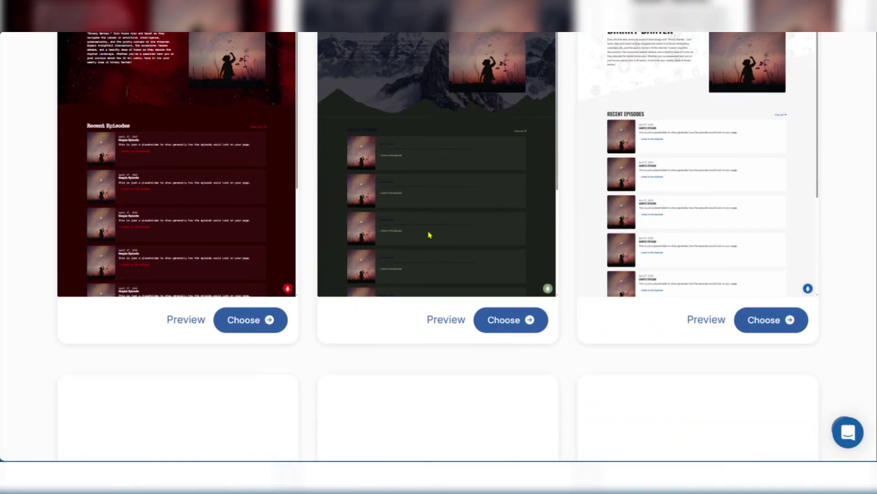
{"action": "scroll", "coordinate": [429, 234], "scroll_direction": "down", "scroll_amount": 7}
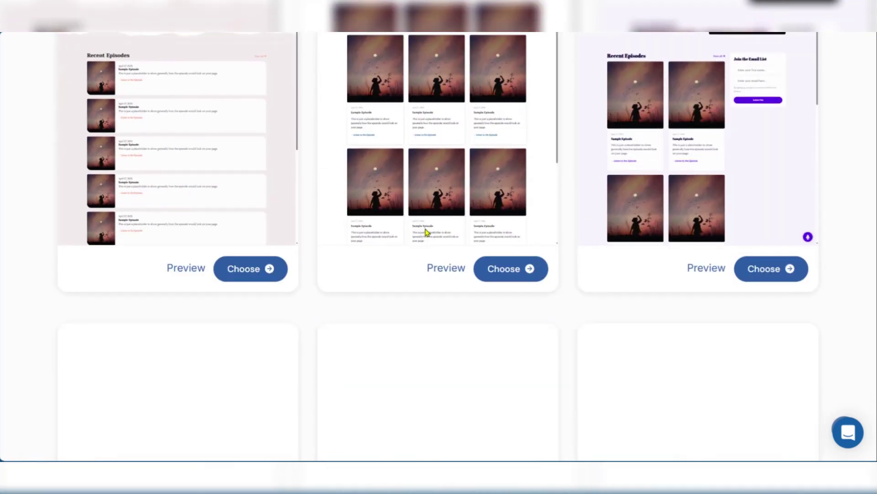
{"action": "scroll", "coordinate": [427, 232], "scroll_direction": "up", "scroll_amount": 1}
{"action": "scroll", "coordinate": [427, 233], "scroll_direction": "down", "scroll_amount": 5}
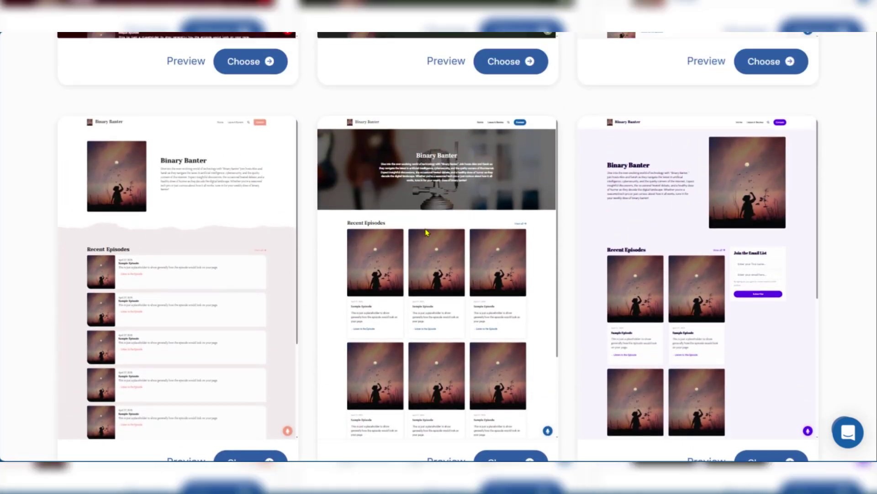
{"action": "scroll", "coordinate": [427, 232], "scroll_direction": "up", "scroll_amount": 3}
{"action": "scroll", "coordinate": [426, 233], "scroll_direction": "up", "scroll_amount": 20}
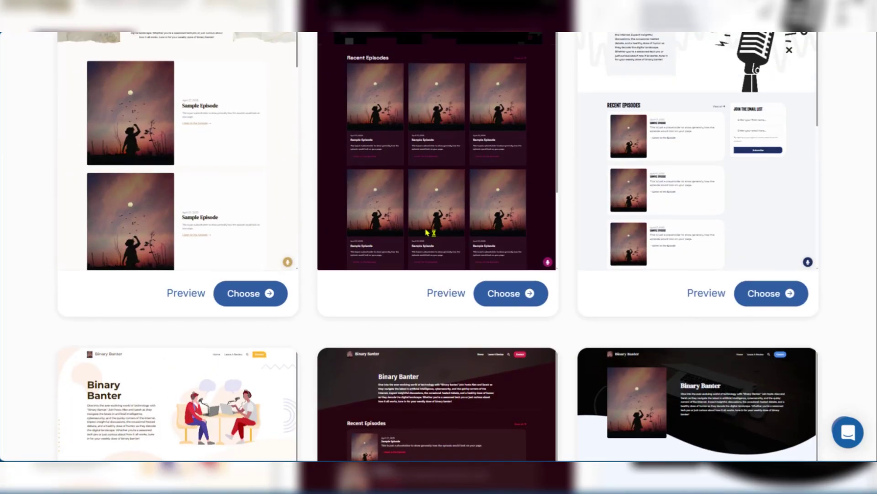
{"action": "scroll", "coordinate": [434, 235], "scroll_direction": "down", "scroll_amount": 5}
{"action": "scroll", "coordinate": [453, 220], "scroll_direction": "up", "scroll_amount": 3}
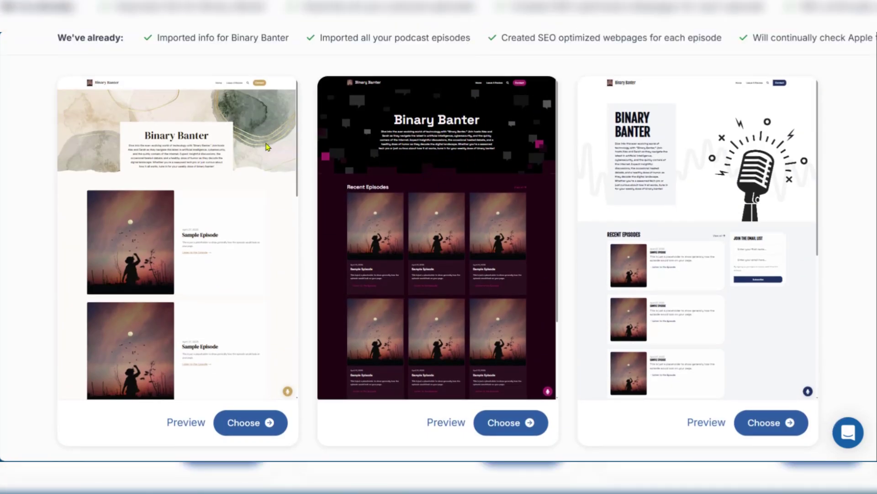
- Preview the black and magenta speech-bubble template in its mobile layout and choose it for the website
{"action": "left_click", "coordinate": [446, 422]}
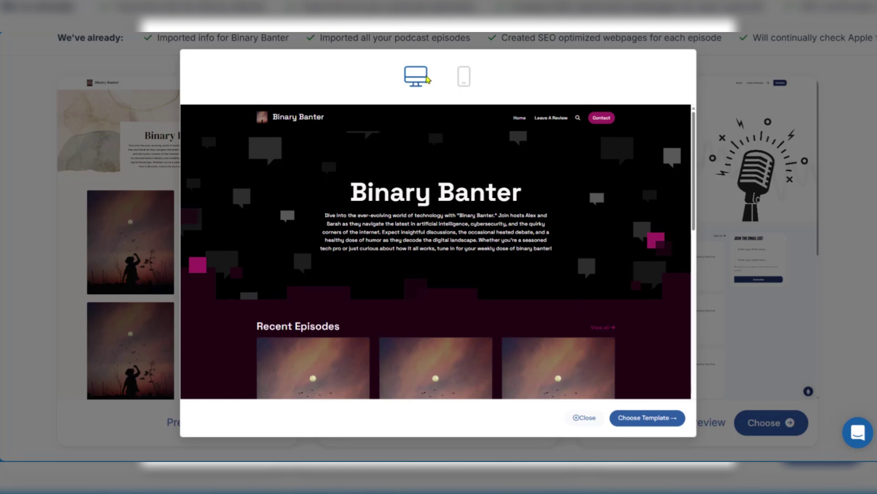
{"action": "left_click", "coordinate": [464, 77]}
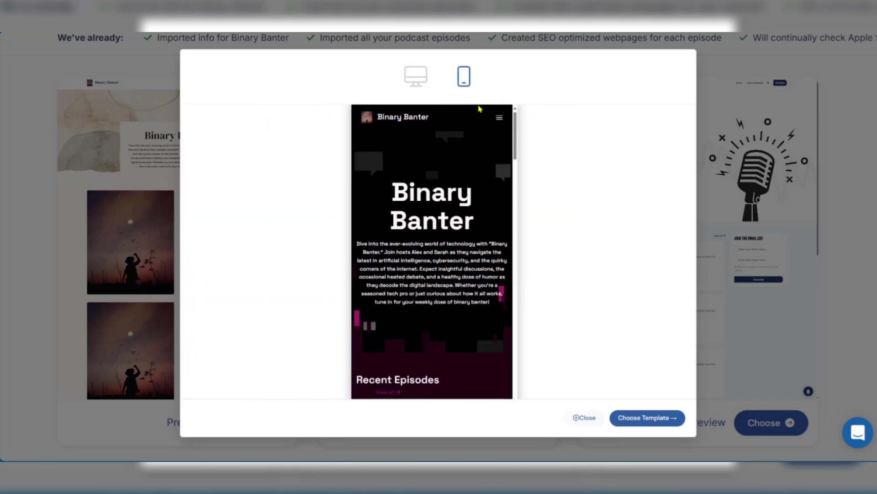
{"action": "scroll", "coordinate": [480, 110], "scroll_direction": "down", "scroll_amount": 5}
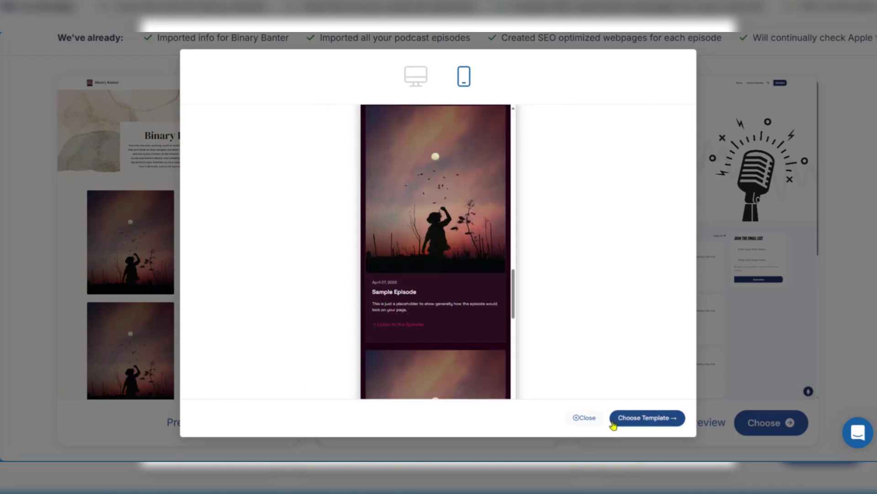
{"action": "left_click", "coordinate": [653, 418]}
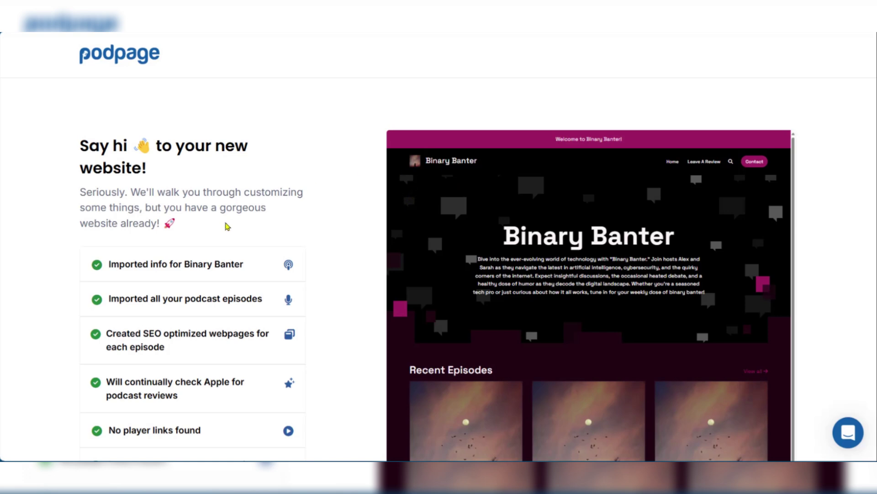
- Review the checklist of completed setup items for the new website and start customizing it
{"action": "scroll", "coordinate": [316, 249], "scroll_direction": "down", "scroll_amount": 8}
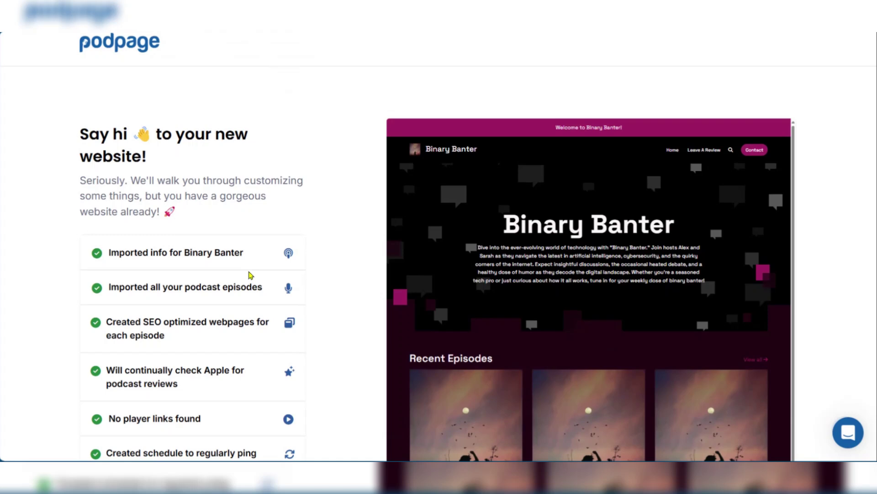
{"action": "scroll", "coordinate": [147, 294], "scroll_direction": "down", "scroll_amount": 4}
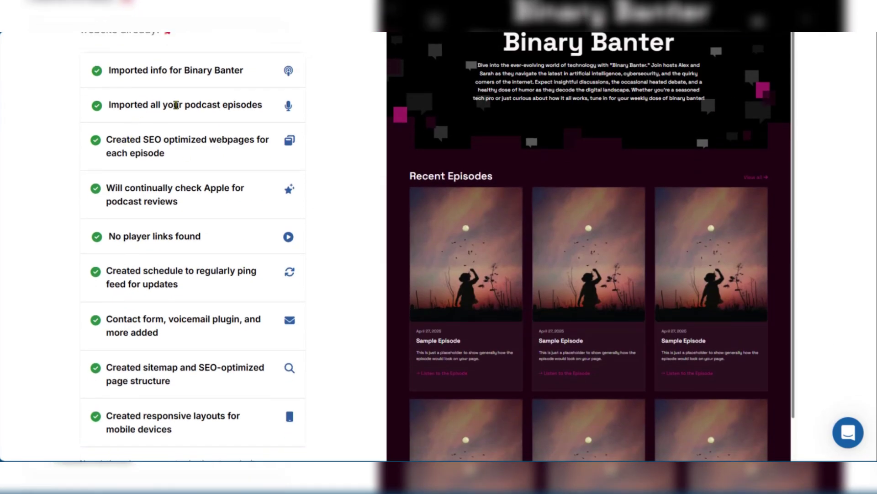
{"action": "scroll", "coordinate": [176, 105], "scroll_direction": "up", "scroll_amount": 3}
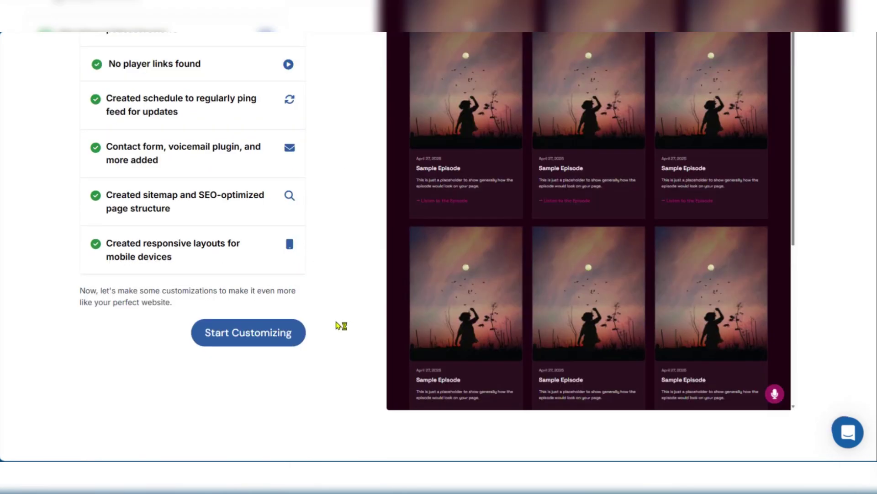
{"action": "left_click", "coordinate": [246, 343]}
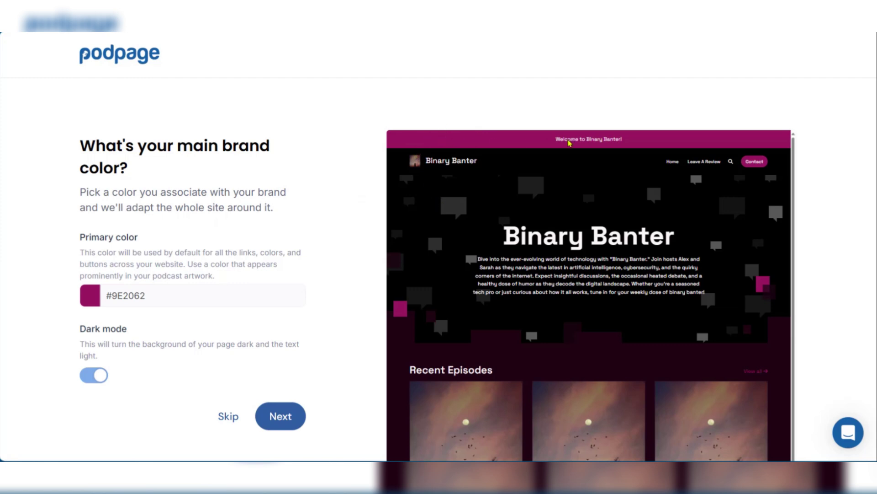
- Look at the primary color picker without changing the color, and try the website with dark mode switched off before restoring it
{"action": "left_click", "coordinate": [163, 297]}
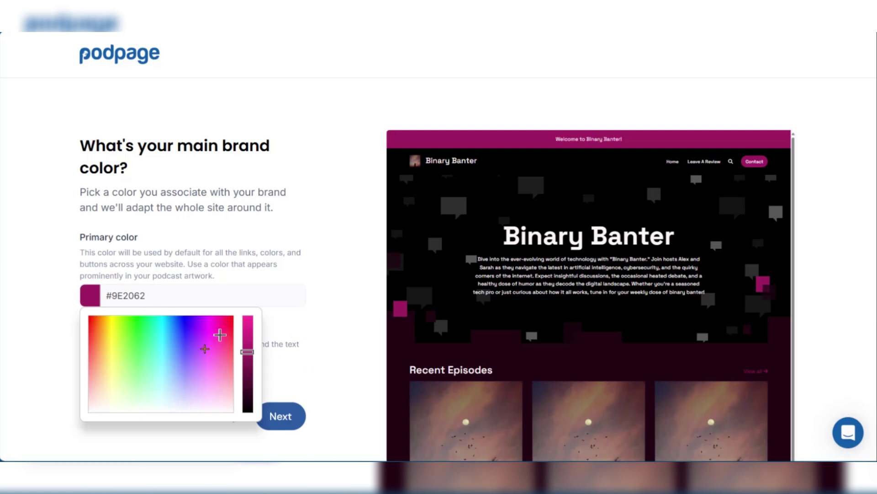
{"action": "left_click", "coordinate": [283, 317]}
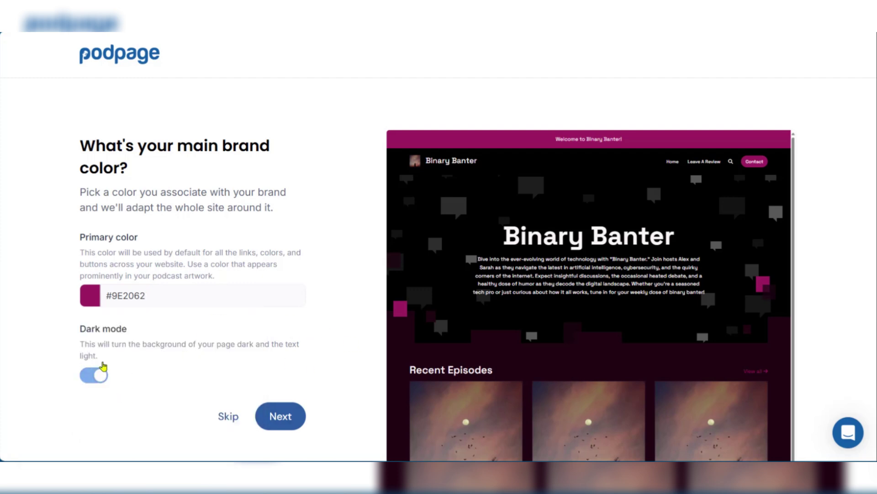
{"action": "left_click", "coordinate": [93, 379]}
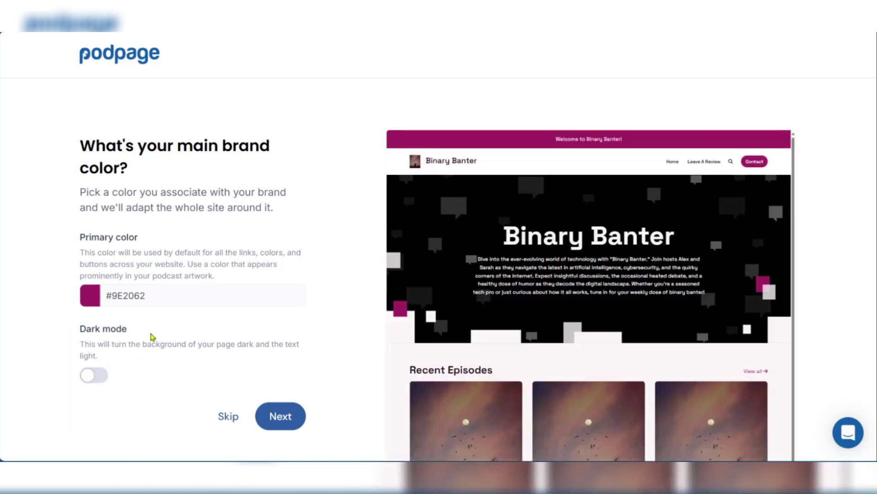
{"action": "left_click", "coordinate": [102, 376]}
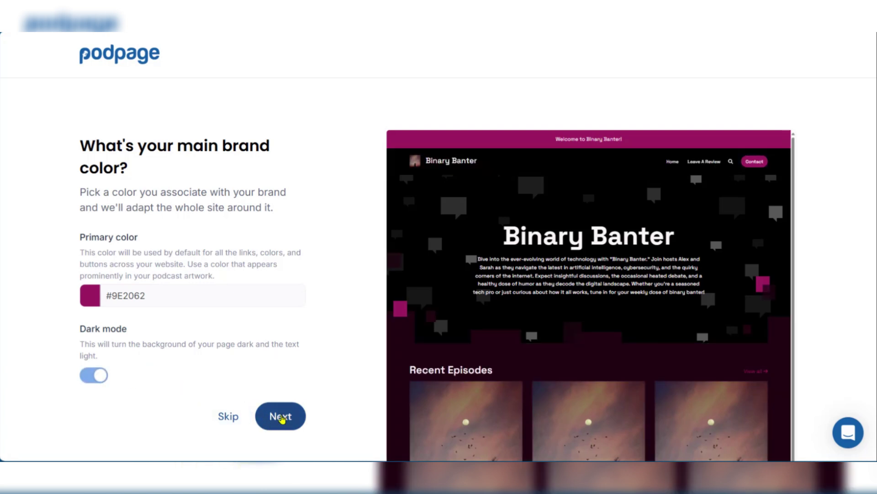
- Accept brand color #9E2062 with dark mode on, and the review settings with United States of America and on-site reviews enabled
{"action": "left_click", "coordinate": [282, 416]}
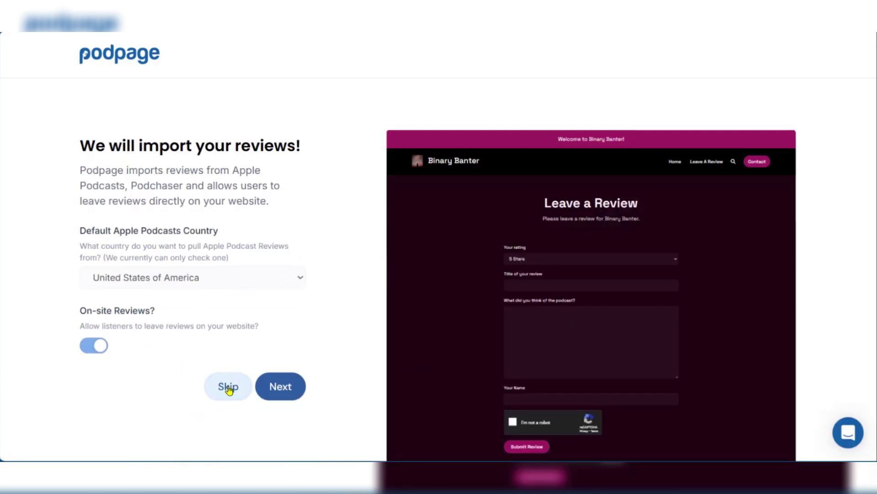
{"action": "scroll", "coordinate": [433, 340], "scroll_direction": "down", "scroll_amount": 3}
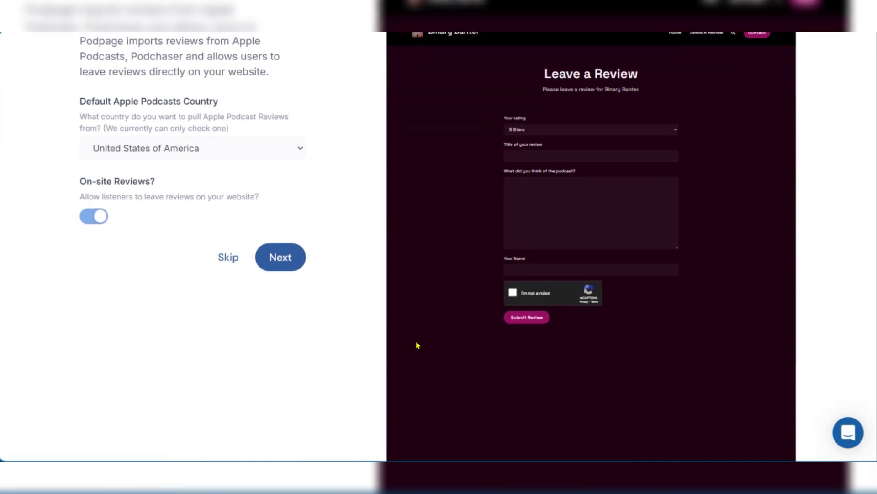
{"action": "scroll", "coordinate": [421, 338], "scroll_direction": "up", "scroll_amount": 3}
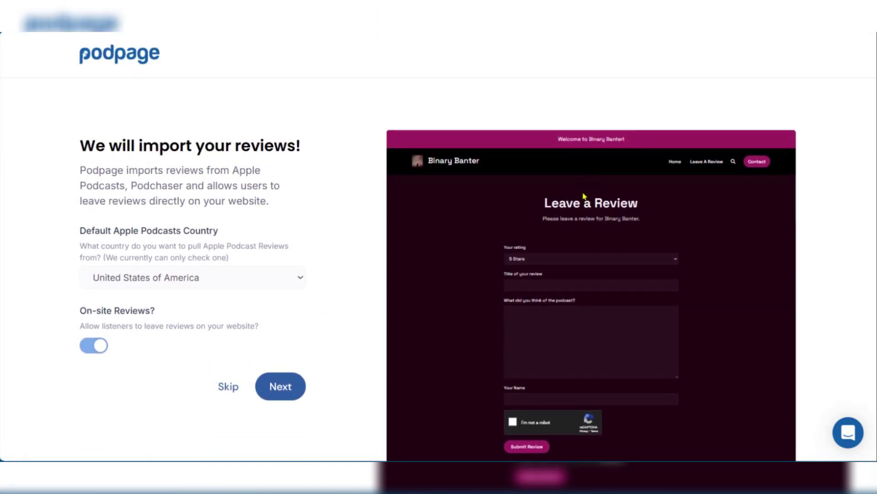
{"action": "scroll", "coordinate": [217, 315], "scroll_direction": "down", "scroll_amount": 1}
{"action": "scroll", "coordinate": [262, 243], "scroll_direction": "up", "scroll_amount": 4}
{"action": "scroll", "coordinate": [255, 256], "scroll_direction": "down", "scroll_amount": 1}
{"action": "scroll", "coordinate": [123, 216], "scroll_direction": "up", "scroll_amount": 1}
{"action": "scroll", "coordinate": [294, 317], "scroll_direction": "down", "scroll_amount": 1}
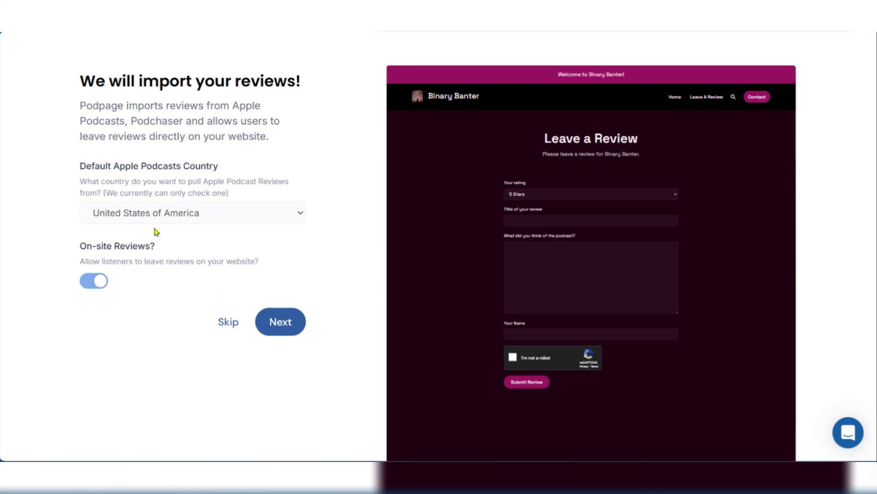
{"action": "left_click", "coordinate": [287, 324]}
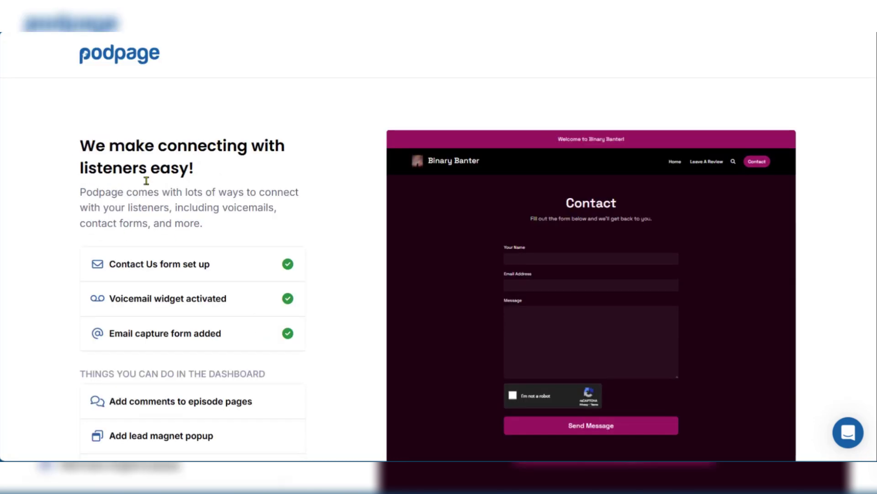
- Review the listener contact features and the Contact page preview, and continue to the guest setup
{"action": "scroll", "coordinate": [262, 252], "scroll_direction": "down", "scroll_amount": 3}
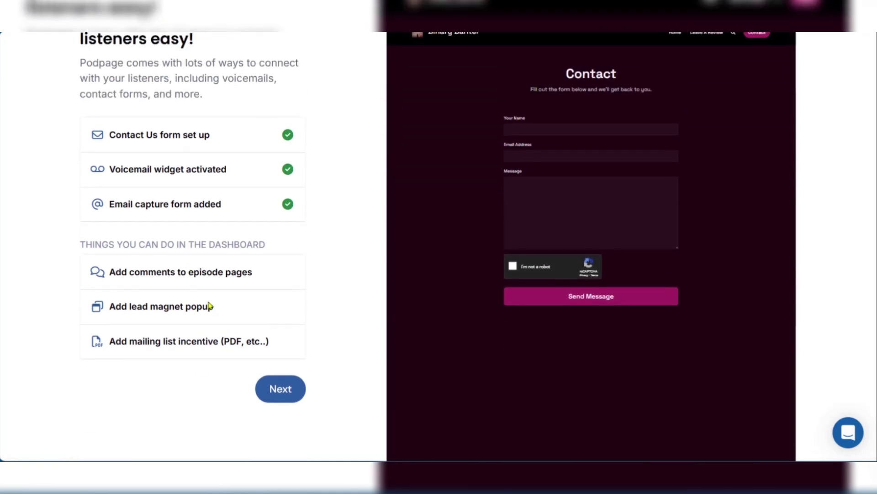
{"action": "scroll", "coordinate": [562, 216], "scroll_direction": "up", "scroll_amount": 1}
{"action": "scroll", "coordinate": [423, 238], "scroll_direction": "down", "scroll_amount": 2}
{"action": "scroll", "coordinate": [422, 238], "scroll_direction": "down", "scroll_amount": 1}
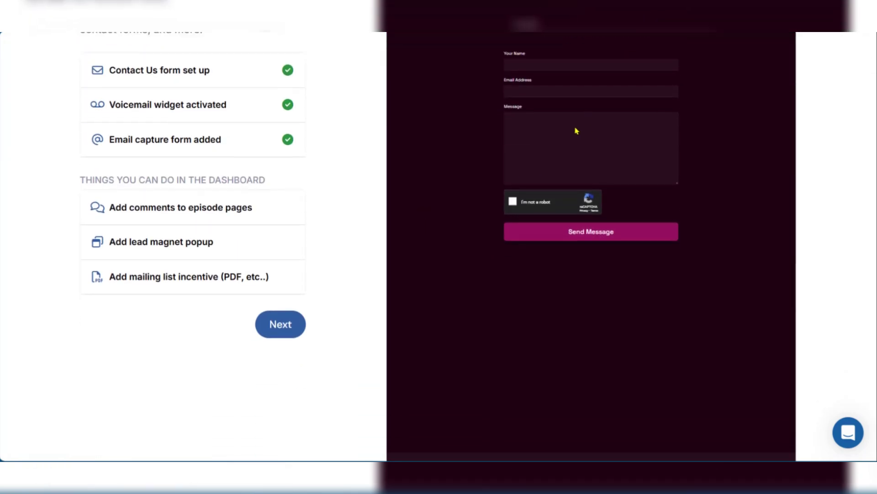
{"action": "scroll", "coordinate": [349, 308], "scroll_direction": "up", "scroll_amount": 3}
{"action": "scroll", "coordinate": [280, 341], "scroll_direction": "down", "scroll_amount": 3}
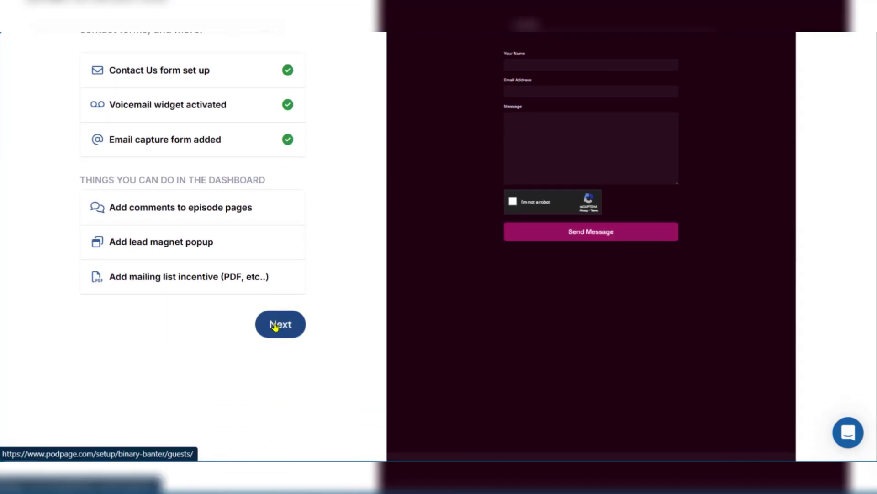
{"action": "left_click", "coordinate": [276, 326]}
- Review the guest intake and release features with the Register as a Guest preview, and continue to the announcement settings
{"action": "scroll", "coordinate": [651, 106], "scroll_direction": "down", "scroll_amount": 5}
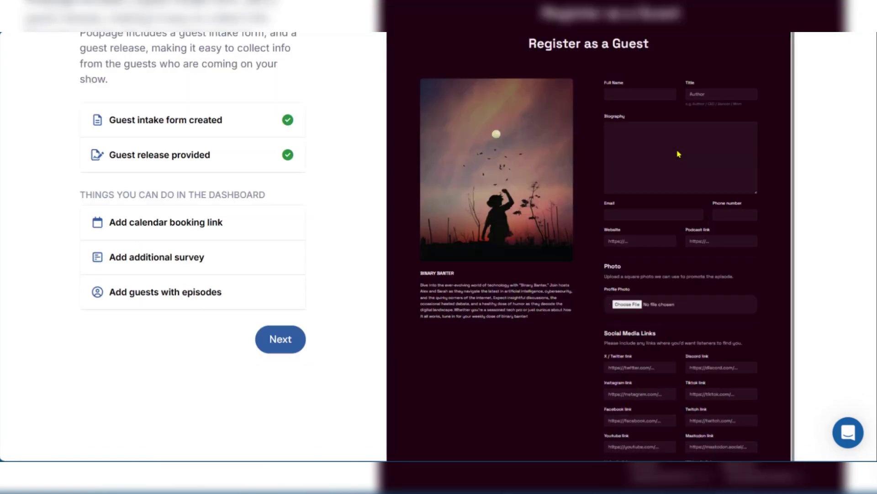
{"action": "scroll", "coordinate": [670, 192], "scroll_direction": "up", "scroll_amount": 7}
{"action": "scroll", "coordinate": [388, 243], "scroll_direction": "down", "scroll_amount": 5}
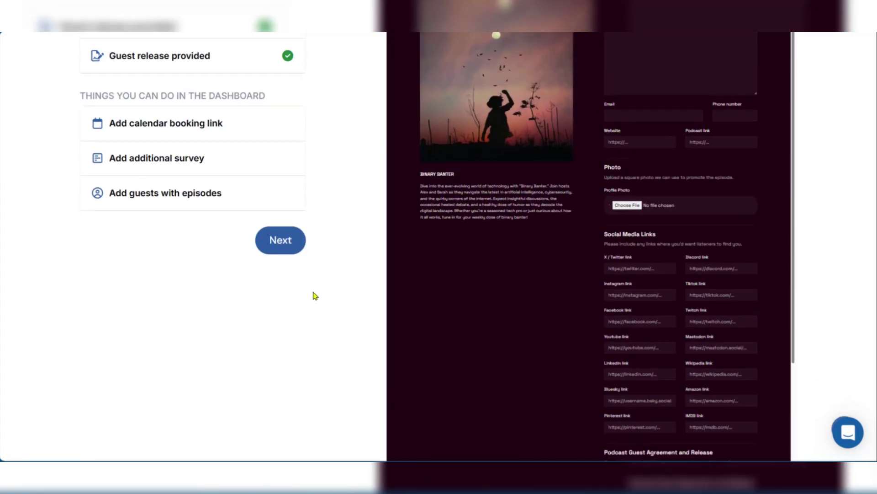
{"action": "left_click", "coordinate": [288, 245]}
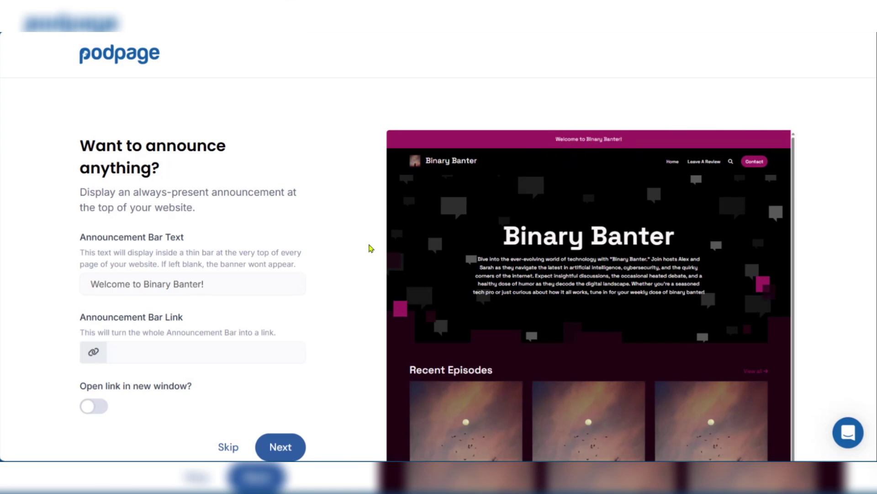
- Accept the announcement bar text "Welcome to Binary Banter!" without a link and with opening in a new window off
{"action": "left_click_drag", "start_coordinate": [106, 283], "coordinate": [87, 284]}
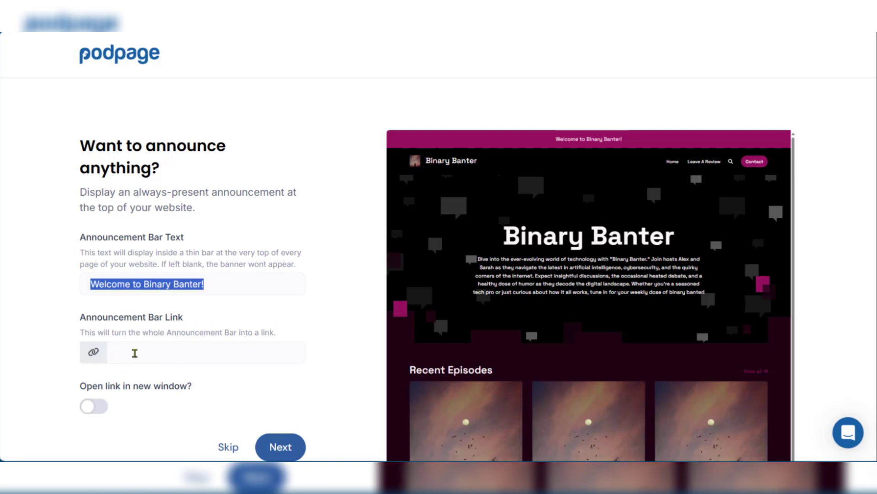
{"action": "scroll", "coordinate": [136, 354], "scroll_direction": "down", "scroll_amount": 2}
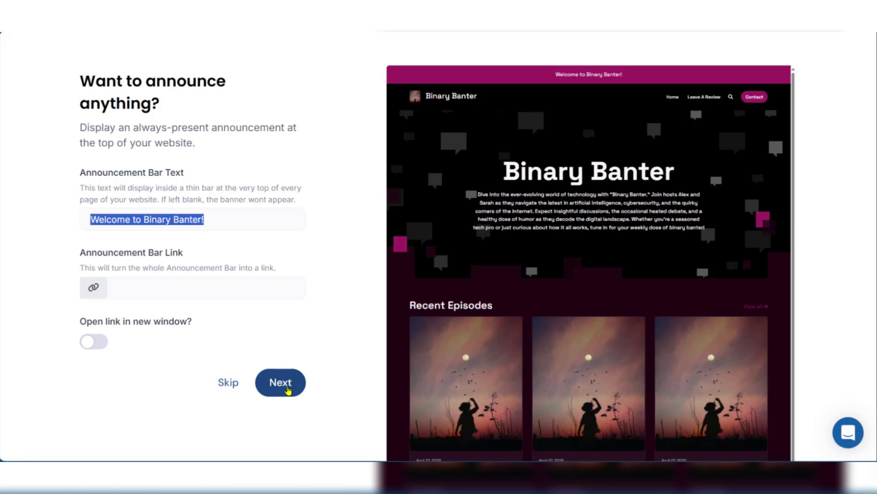
{"action": "left_click", "coordinate": [287, 387]}
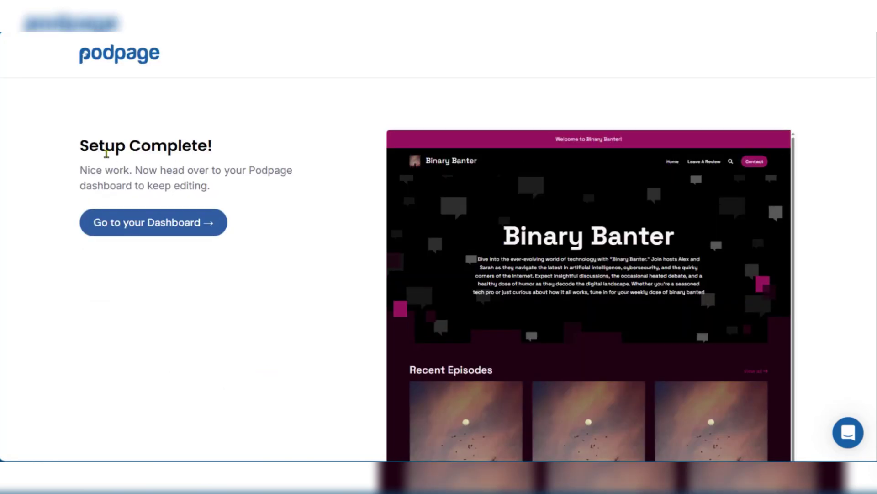
- Leave the completed setup for the podcast's dashboard and look over its setup tasks
{"action": "scroll", "coordinate": [263, 249], "scroll_direction": "down", "scroll_amount": 3}
{"action": "scroll", "coordinate": [263, 249], "scroll_direction": "up", "scroll_amount": 3}
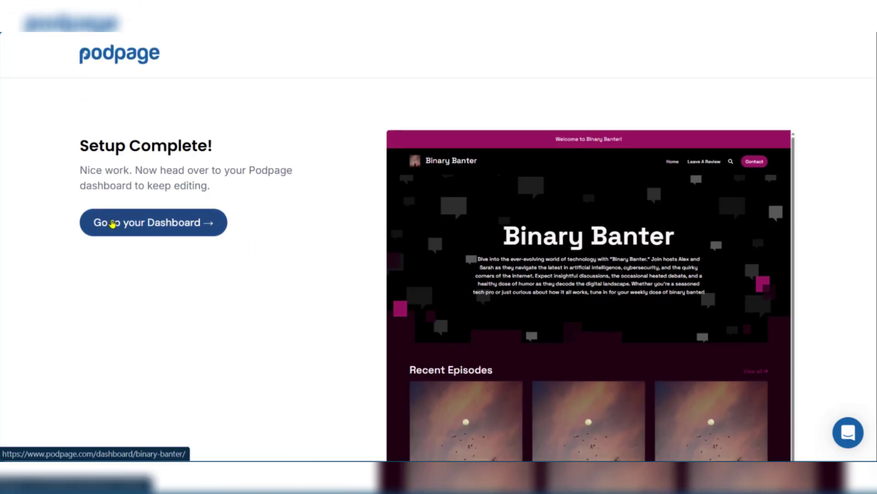
{"action": "left_click", "coordinate": [133, 221]}
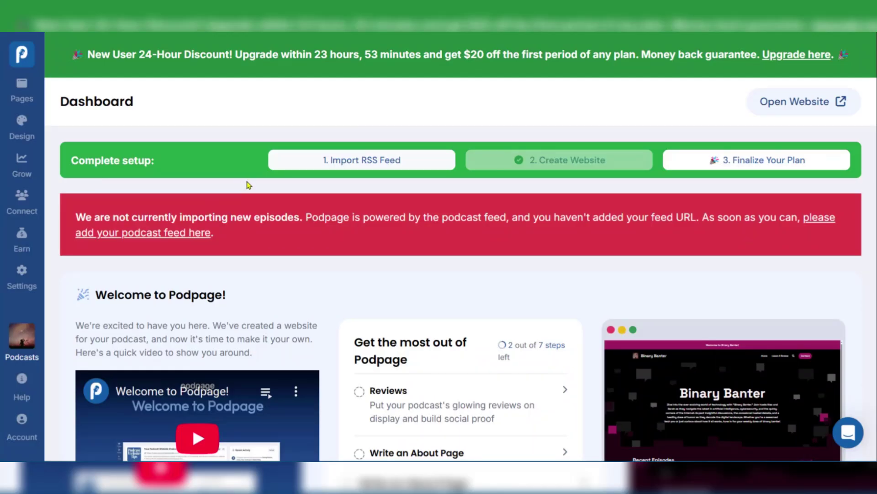
{"action": "scroll", "coordinate": [708, 354], "scroll_direction": "down", "scroll_amount": 3}
{"action": "scroll", "coordinate": [708, 354], "scroll_direction": "up", "scroll_amount": 3}
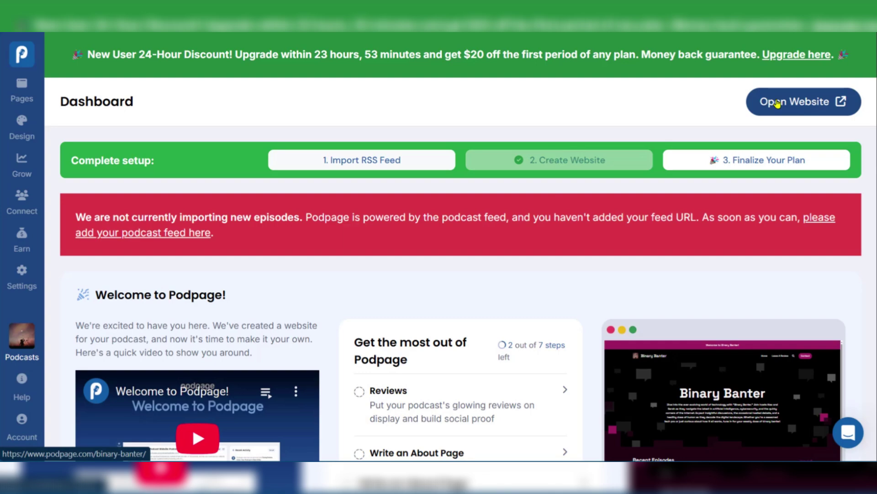
- Open the Binary Banter website and examine its homepage from the header and description through the sample episodes to the footer
{"action": "left_click", "coordinate": [777, 103]}
{"action": "scroll", "coordinate": [503, 229], "scroll_direction": "down", "scroll_amount": 1}
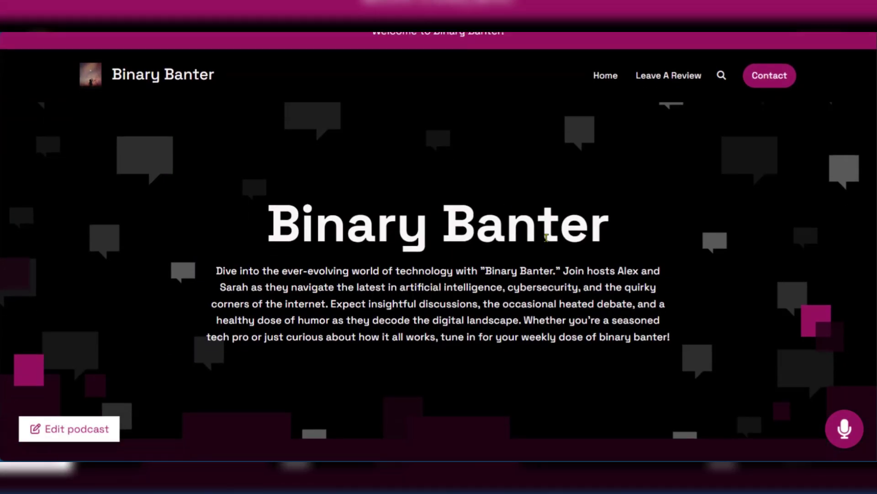
{"action": "scroll", "coordinate": [546, 238], "scroll_direction": "down", "scroll_amount": 10}
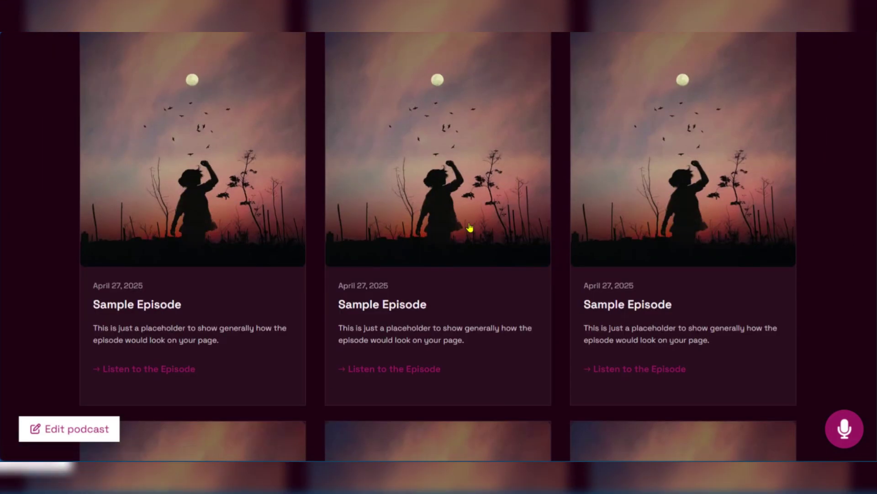
{"action": "scroll", "coordinate": [218, 254], "scroll_direction": "up", "scroll_amount": 3}
{"action": "scroll", "coordinate": [126, 173], "scroll_direction": "down", "scroll_amount": 5}
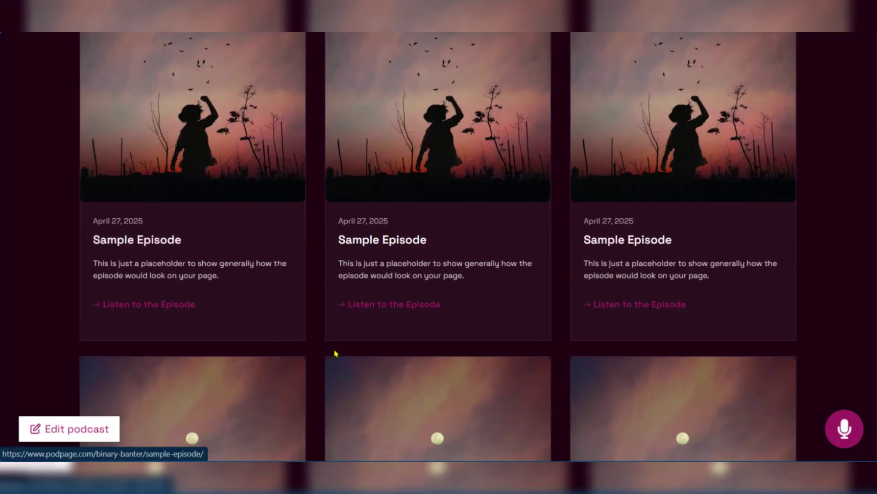
{"action": "scroll", "coordinate": [480, 194], "scroll_direction": "down", "scroll_amount": 10}
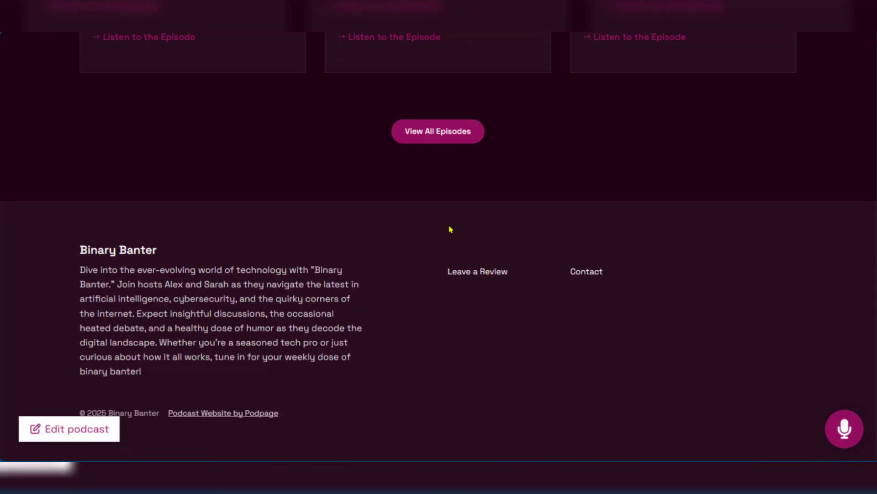
{"action": "scroll", "coordinate": [449, 229], "scroll_direction": "up", "scroll_amount": 4}
{"action": "scroll", "coordinate": [426, 236], "scroll_direction": "down", "scroll_amount": 4}
{"action": "scroll", "coordinate": [235, 305], "scroll_direction": "up", "scroll_amount": 15}
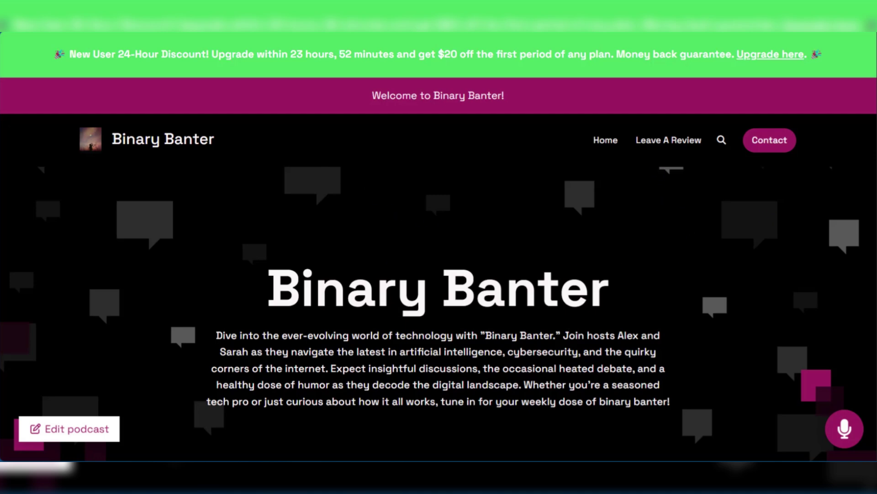
{"action": "scroll", "coordinate": [384, 256], "scroll_direction": "down", "scroll_amount": 5}
{"action": "scroll", "coordinate": [384, 255], "scroll_direction": "up", "scroll_amount": 5}
{"action": "scroll", "coordinate": [384, 256], "scroll_direction": "down", "scroll_amount": 3}
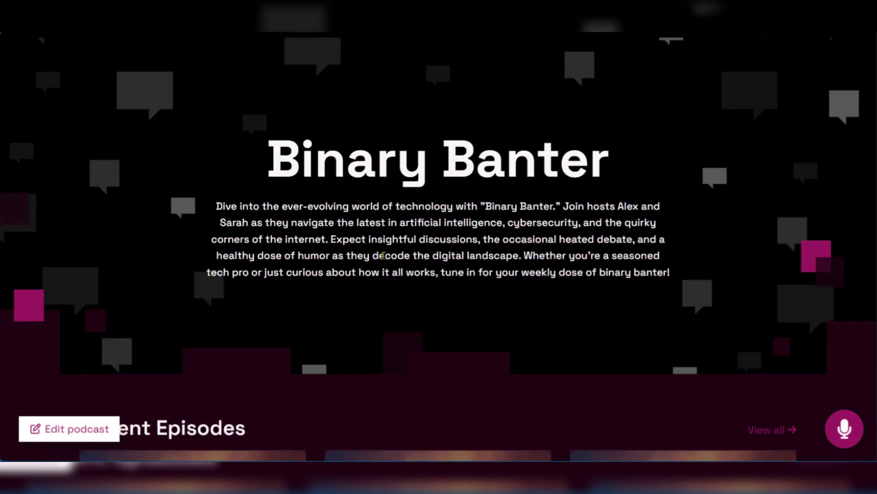
{"action": "scroll", "coordinate": [383, 255], "scroll_direction": "up", "scroll_amount": 3}
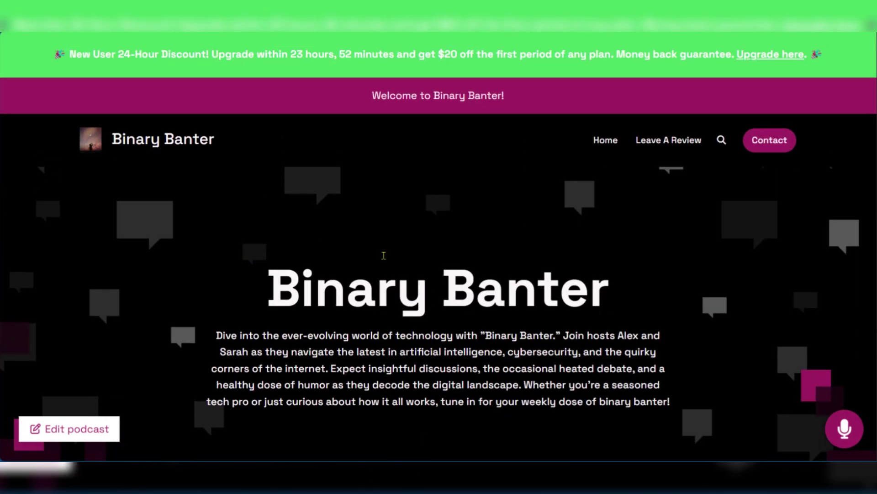